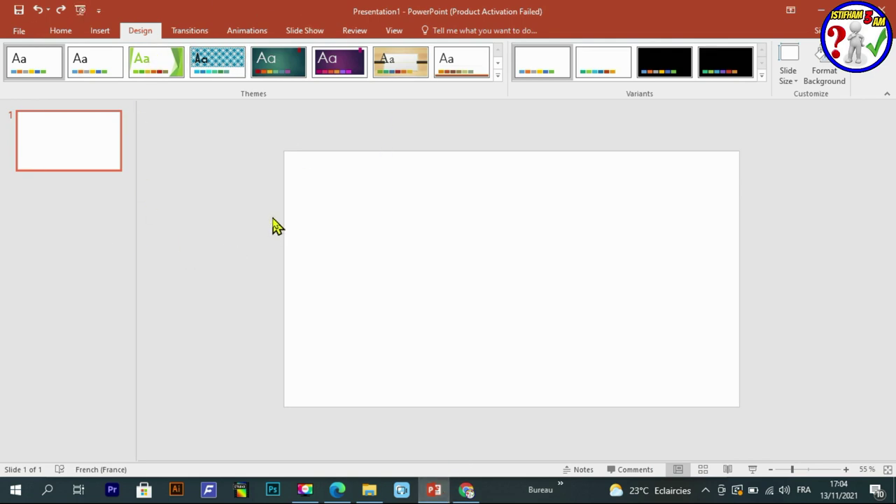
Resize the slide to Letter Paper (8.5x11), scaling the content to fit
left_click(795, 82)
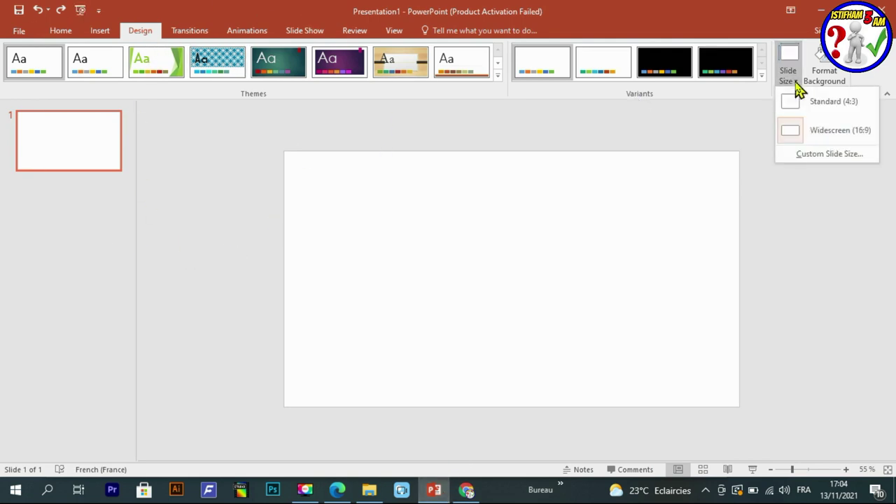
left_click(819, 155)
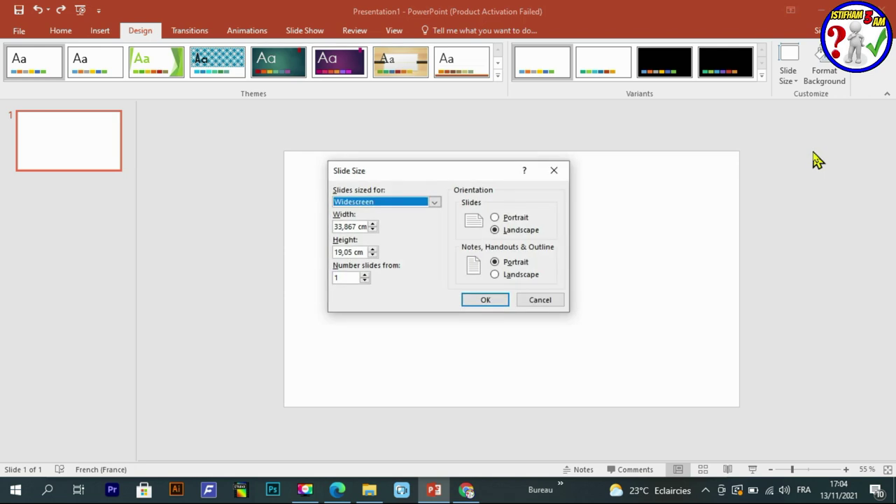
left_click(434, 202)
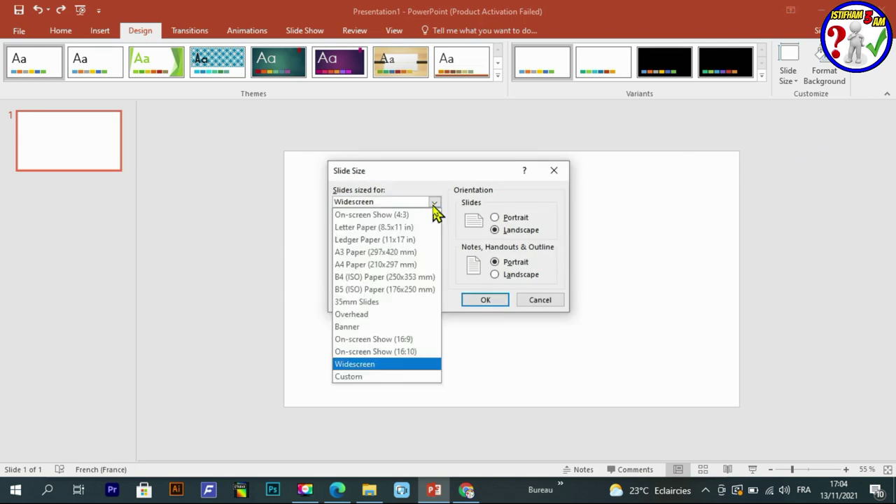
left_click(411, 228)
left_click(484, 301)
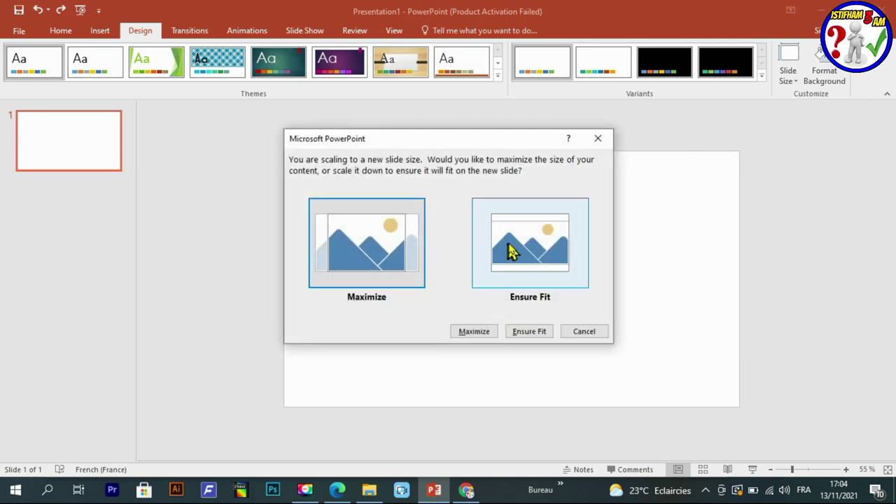
left_click(510, 251)
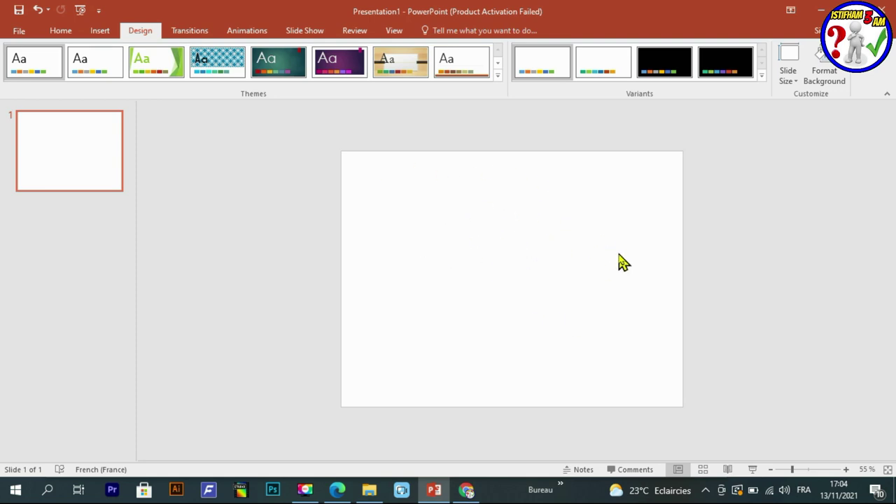
left_click(467, 490)
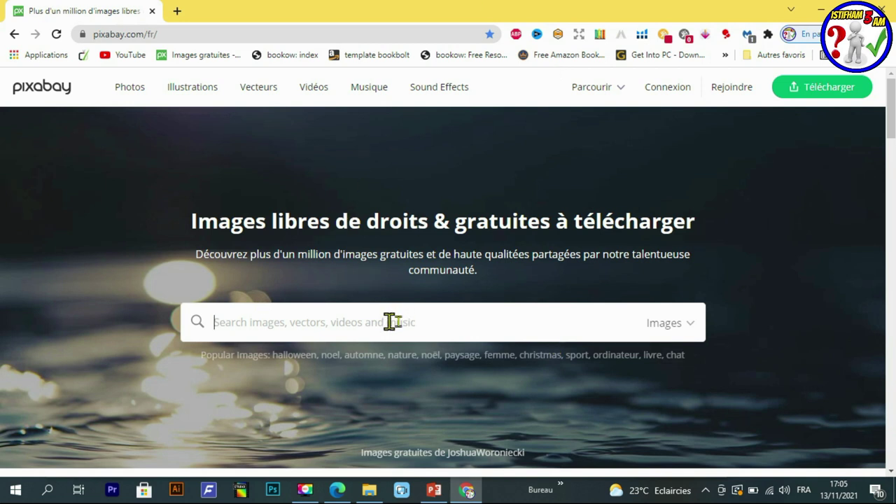
Search Pixabay vector images for 'animal' and browse the results
left_click(690, 326)
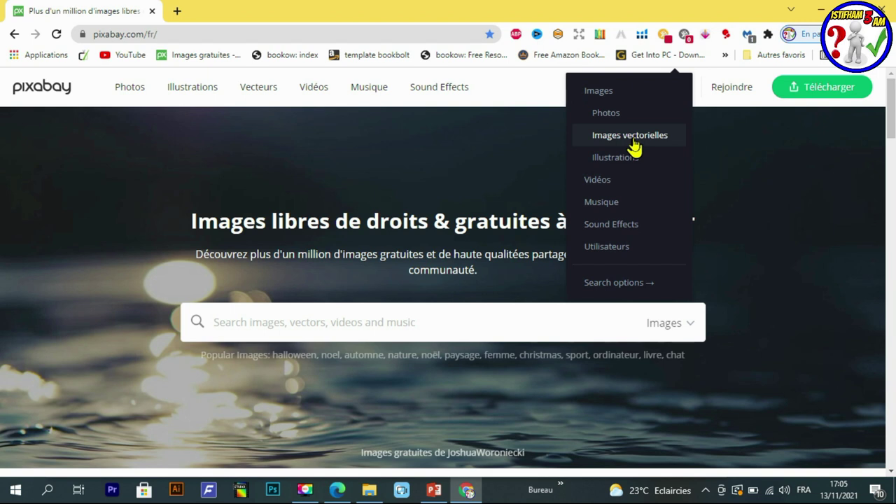
left_click(659, 138)
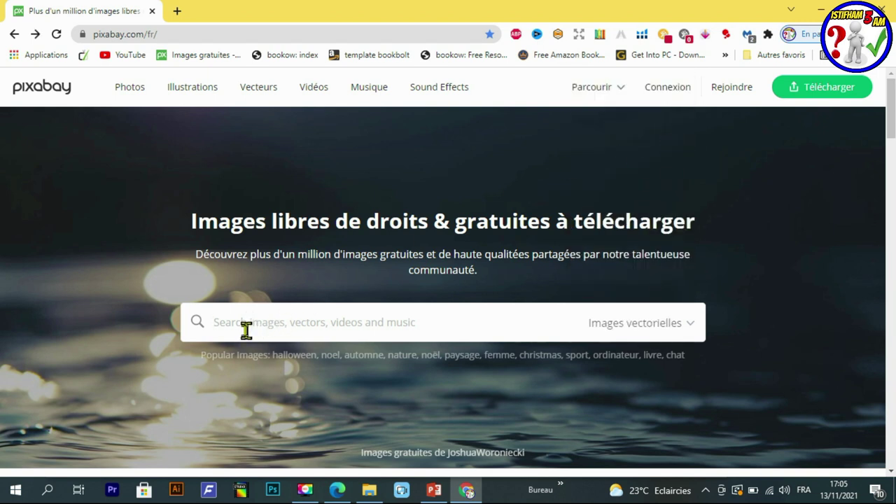
type("anima")
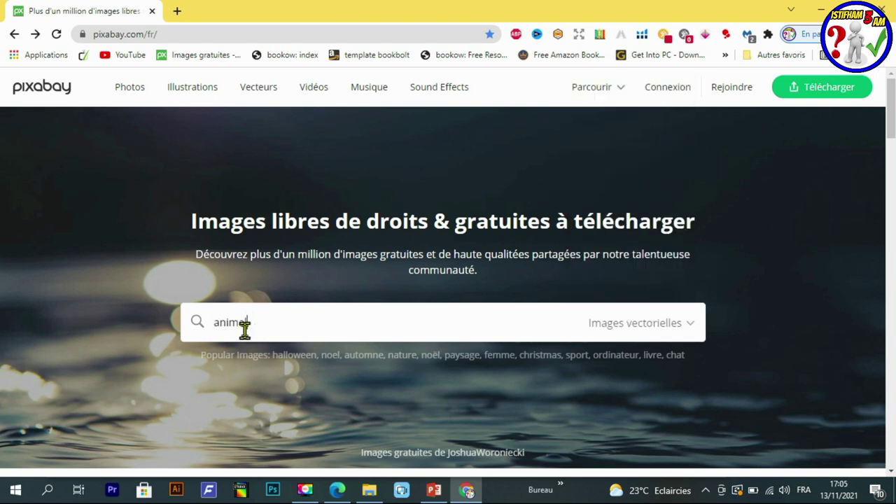
type("l")
key("Return")
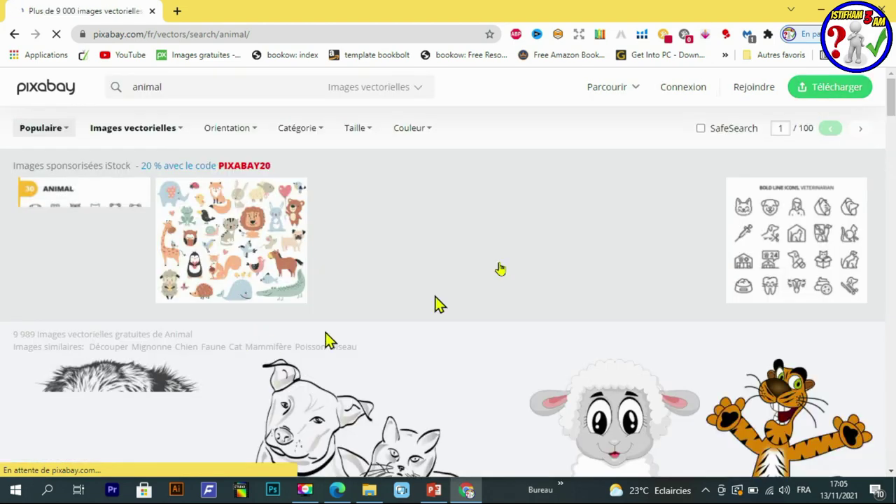
scroll(626, 259, "down", 5)
scroll(385, 276, "down", 5)
scroll(530, 352, "up", 3)
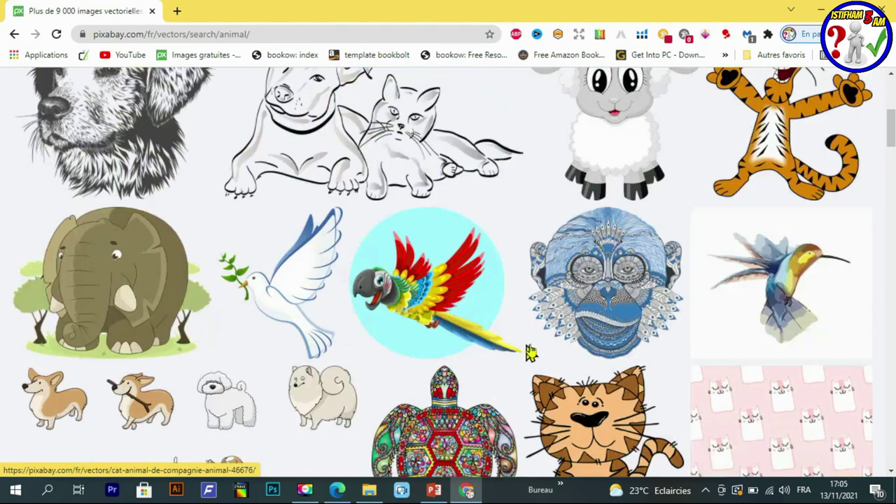
scroll(530, 352, "up", 2)
Download the cartoon tiger as a 1157×1280 PNG, passing the captcha
left_click(807, 316)
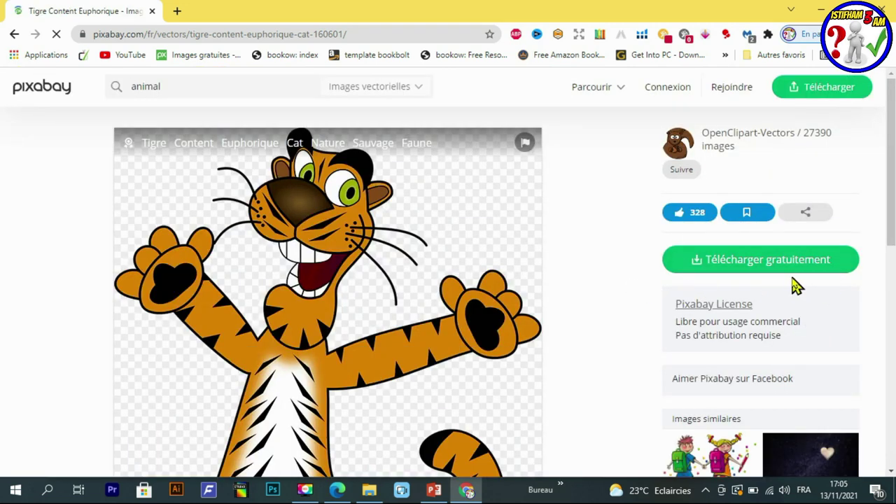
left_click(788, 270)
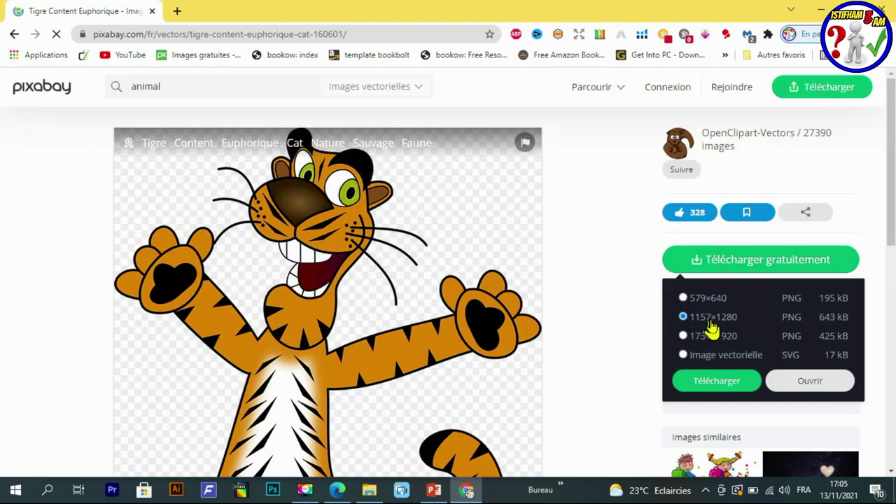
left_click(715, 382)
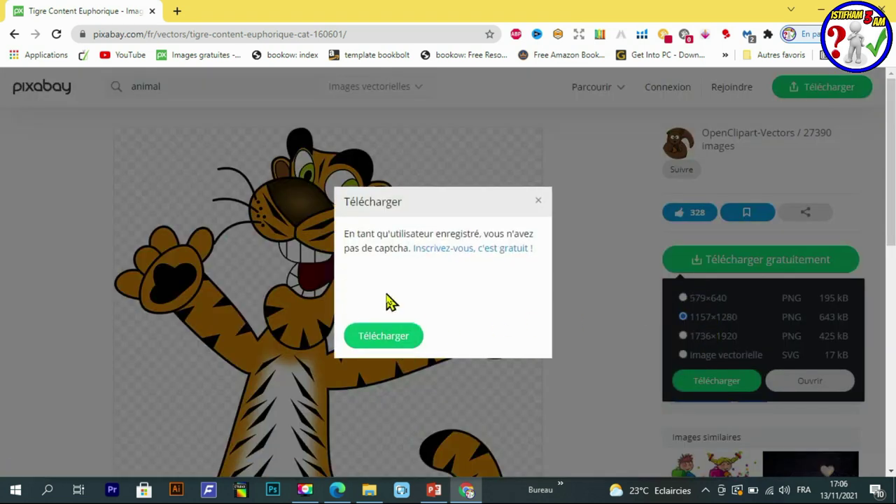
left_click(363, 287)
left_click(393, 339)
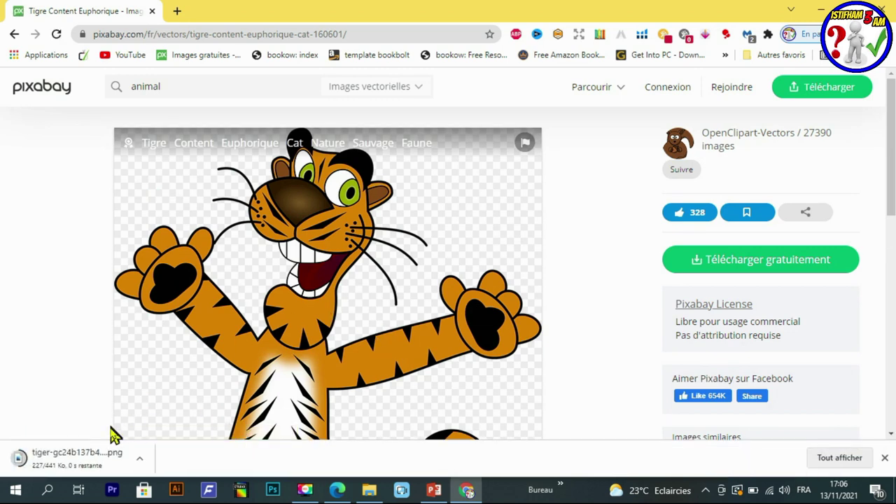
Preview the downloaded tiger-g50c2b3ef2_1280 PNG and drag it onto the PowerPoint slide
left_click(369, 490)
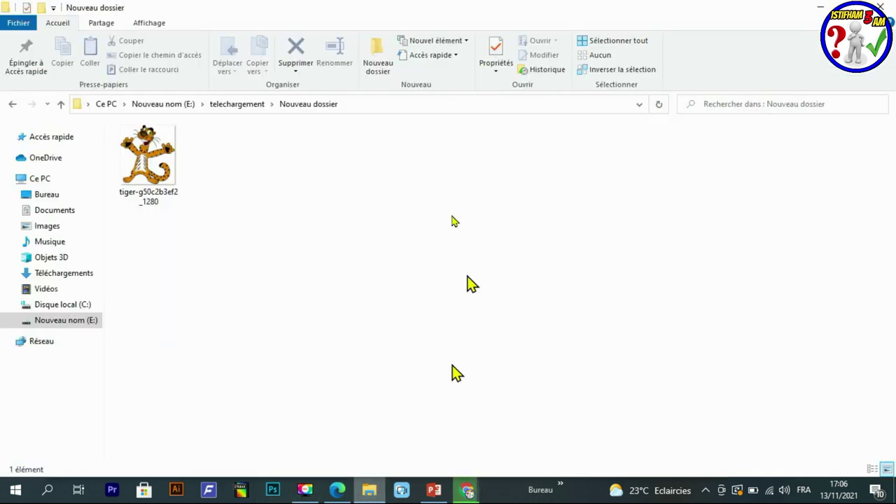
double_click(151, 167)
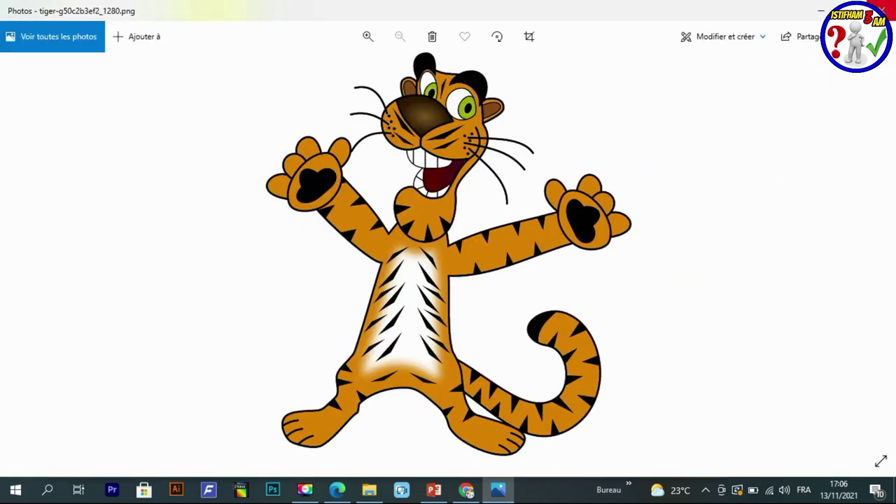
mouse_move(170, 175)
left_mouse_down()
mouse_move(433, 490)
mouse_move(512, 296)
left_mouse_up()
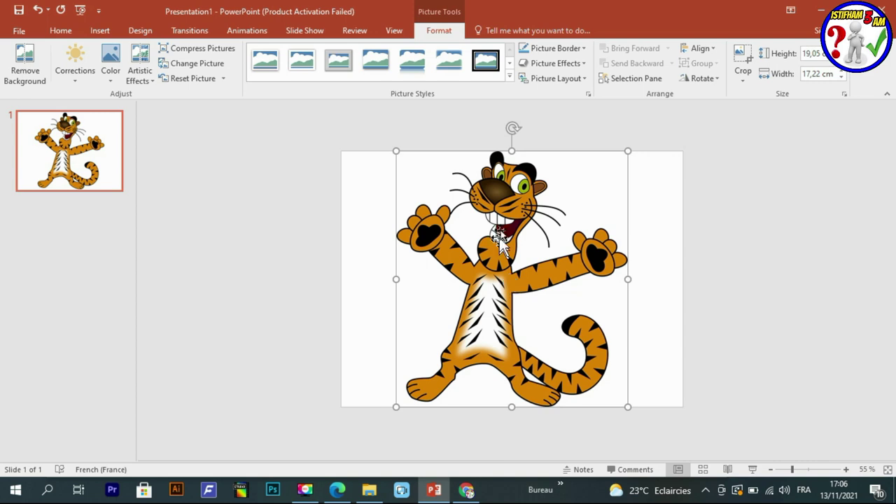
Recolor the tiger picture to Black and White: 25% line art
left_click(724, 194)
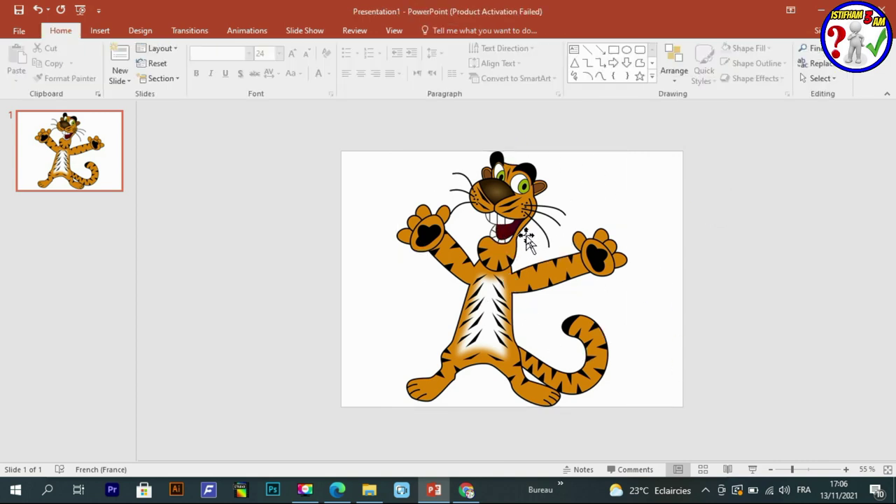
left_click(496, 262)
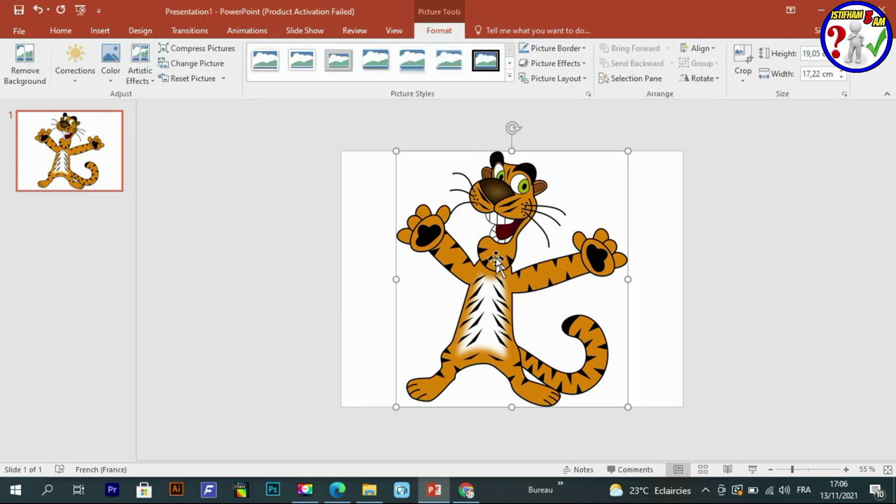
left_click(112, 83)
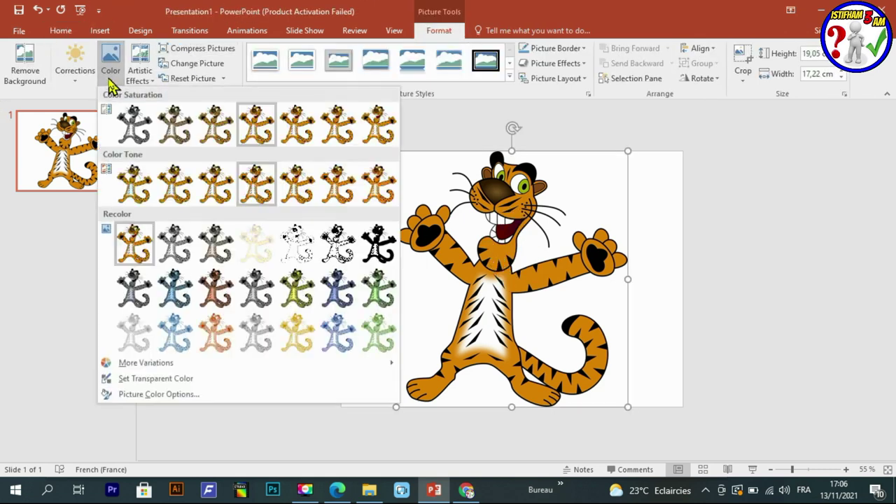
left_click(296, 257)
left_click(742, 252)
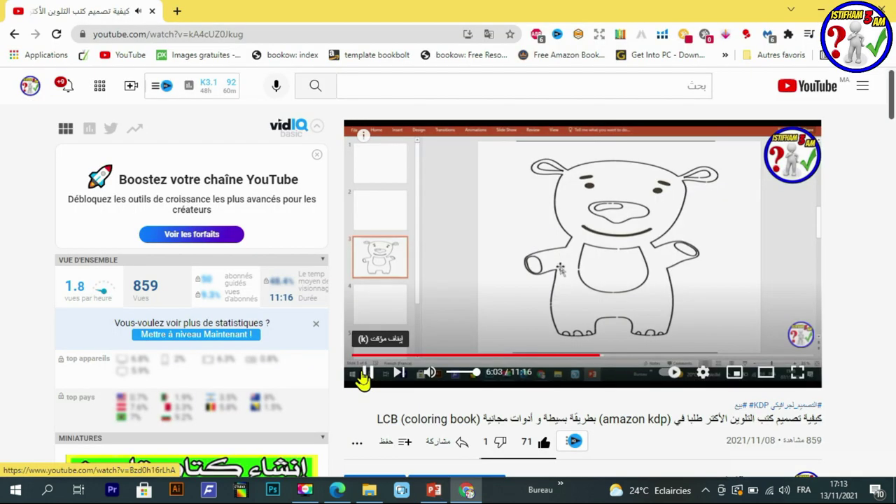
Pause the coloring-book tutorial at 6:03 on the bear outline slide
left_click(362, 378)
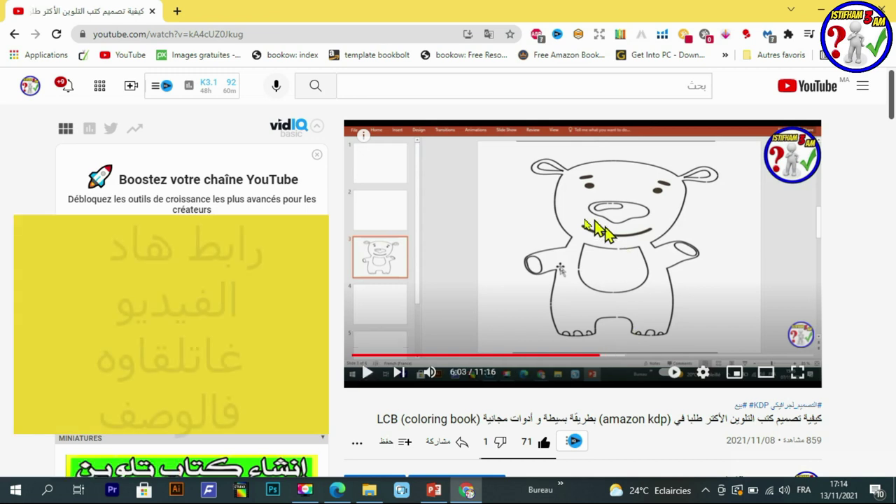